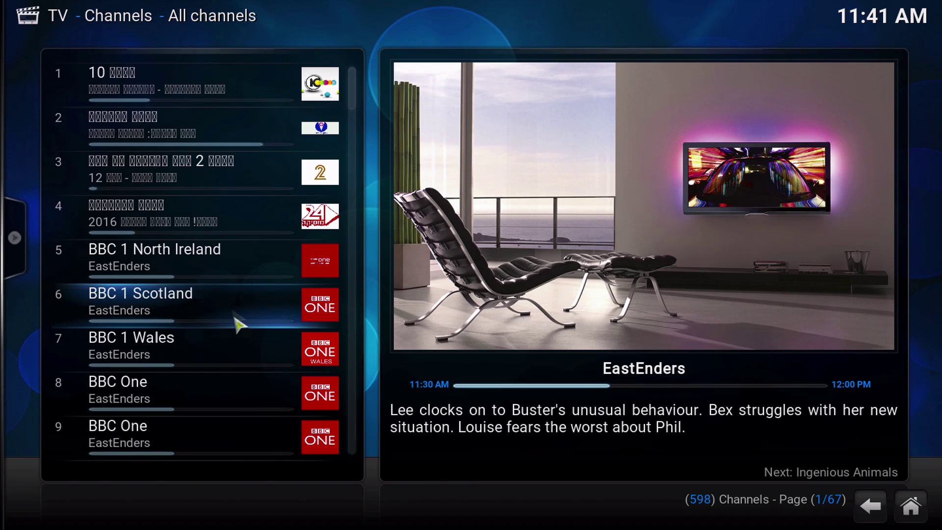
Scroll the TV channel list and play BBC 1 Scotland's EastEnders full screen.
scroll(220, 318, down, 1)
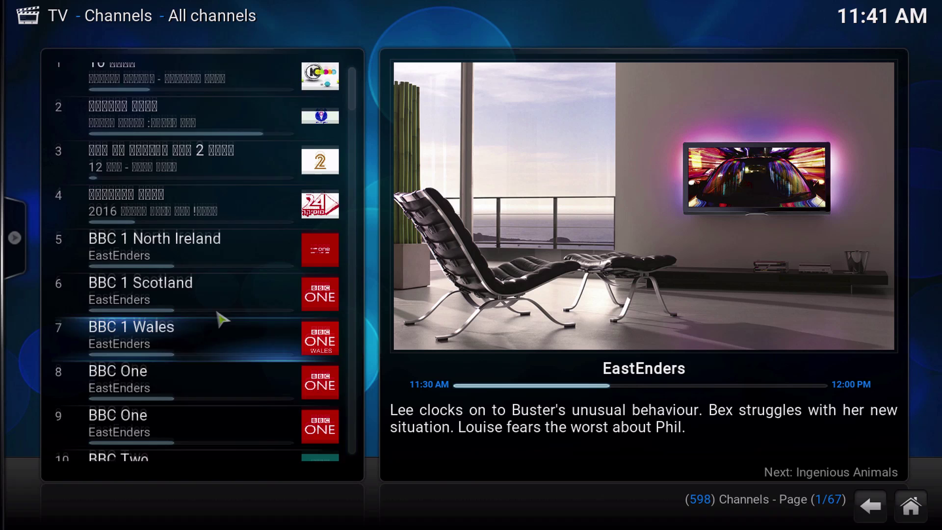
scroll(219, 318, down, 2)
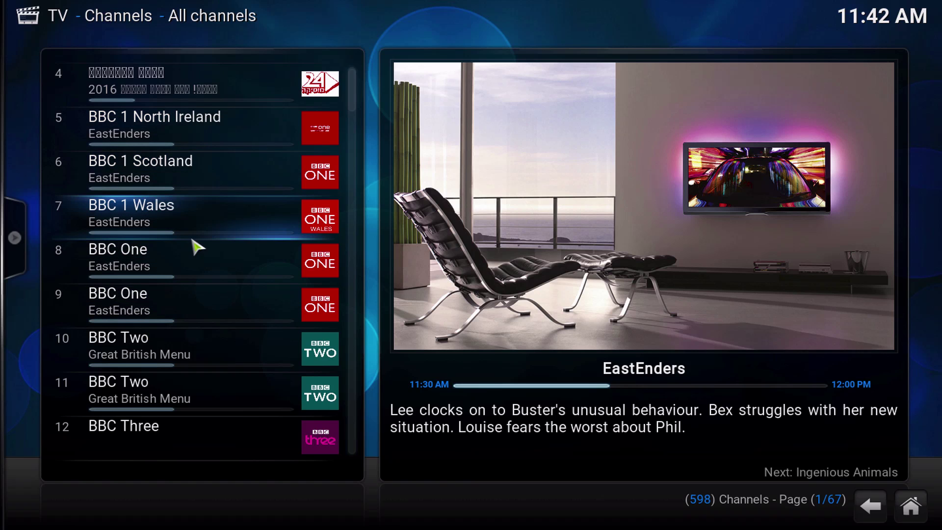
click(192, 169)
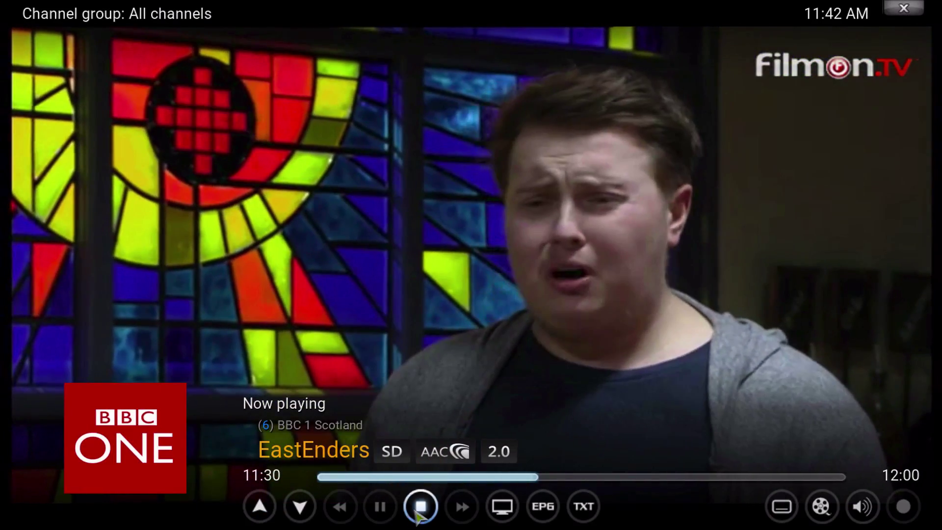
Stop BBC 1 Scotland and start channel 8, BBC One, in the list preview.
click(420, 507)
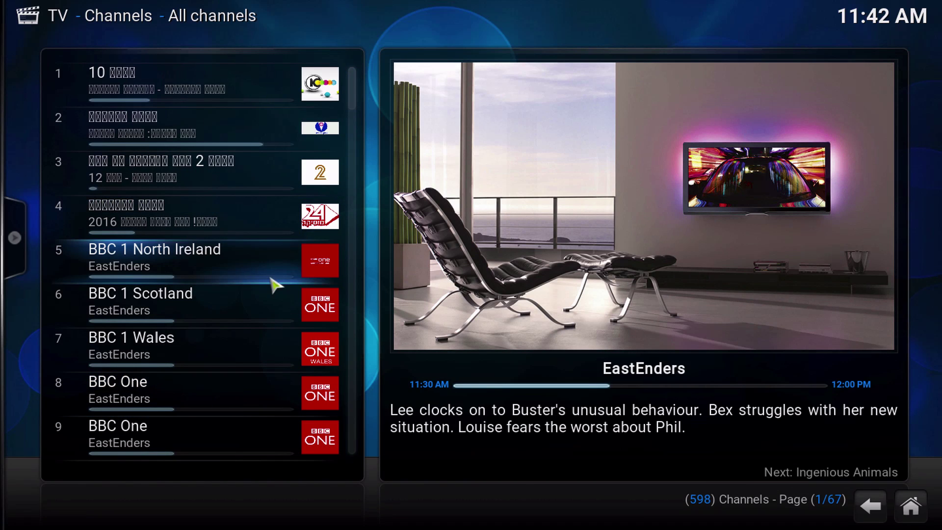
scroll(249, 258, down, 4)
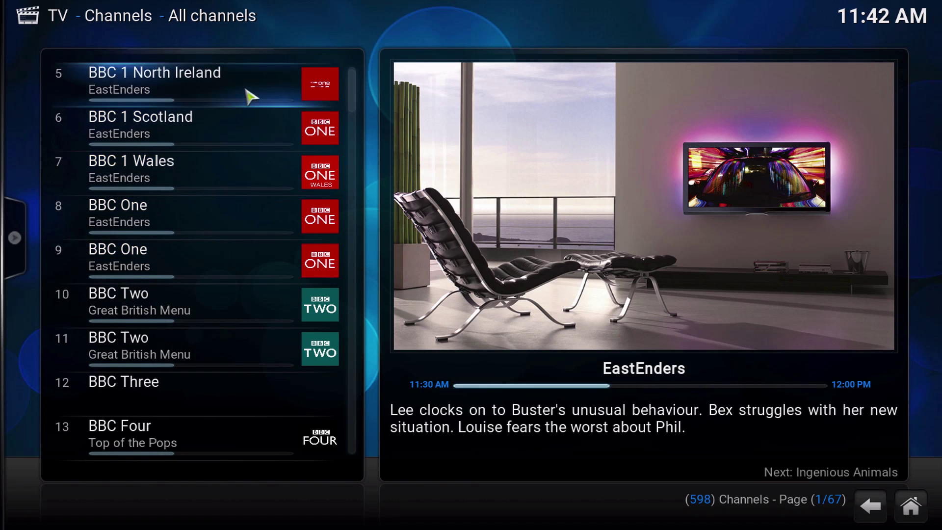
click(219, 232)
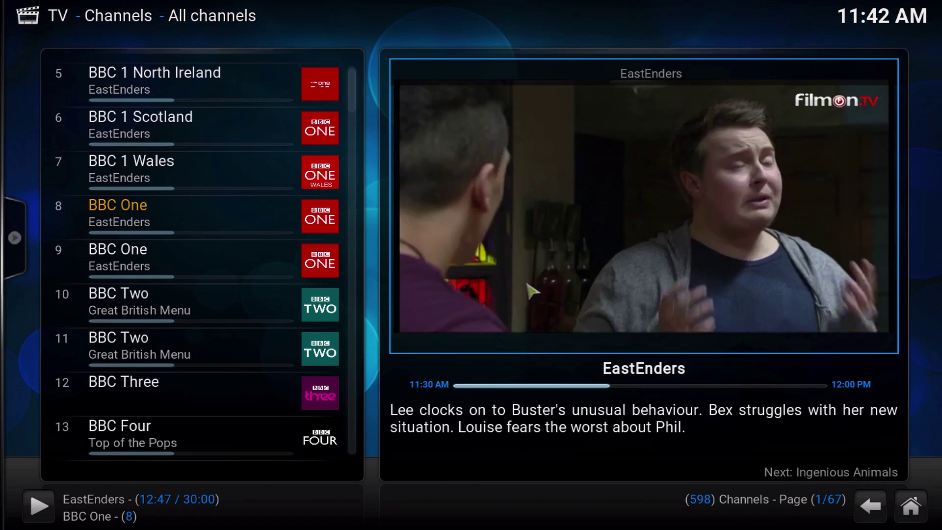
Toggle BBC One full screen, open and dismiss the channel options, then start BBC Two.
click(527, 282)
right_click(527, 285)
right_click(221, 211)
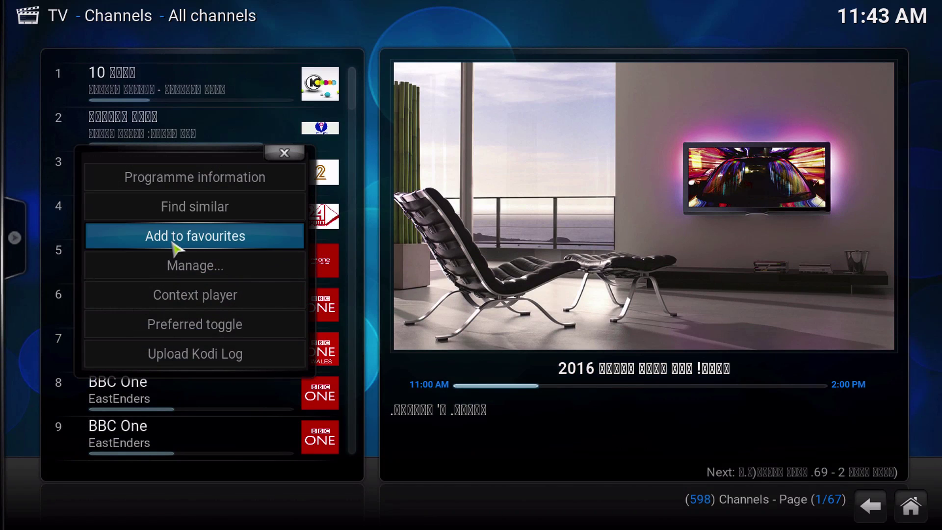
right_click(173, 216)
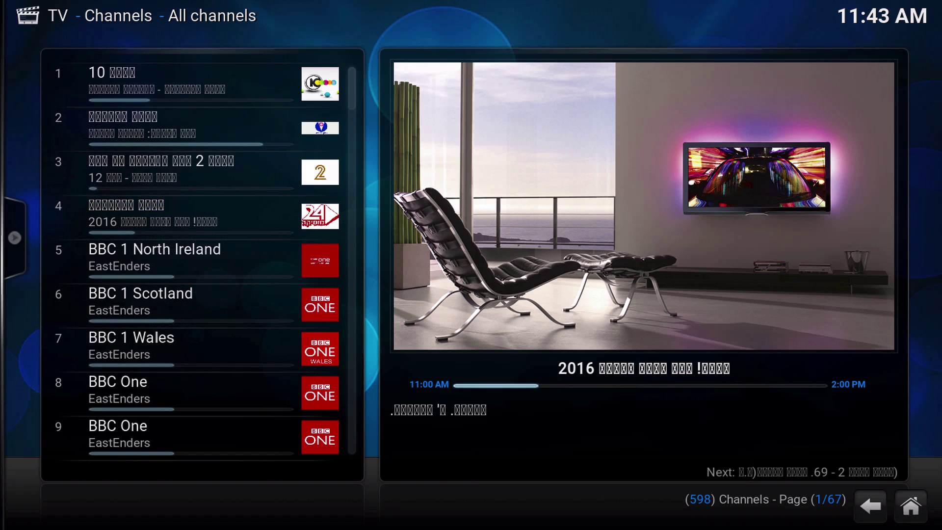
scroll(175, 216, down, 6)
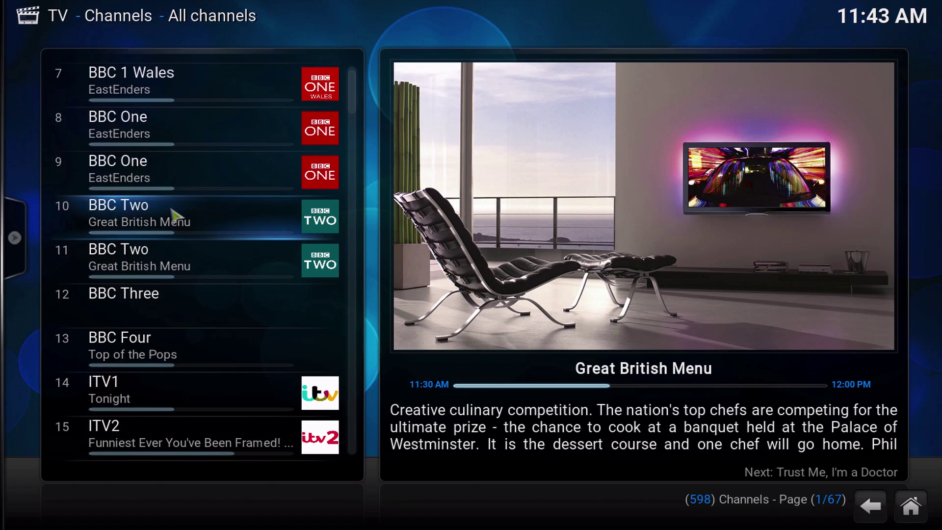
click(208, 224)
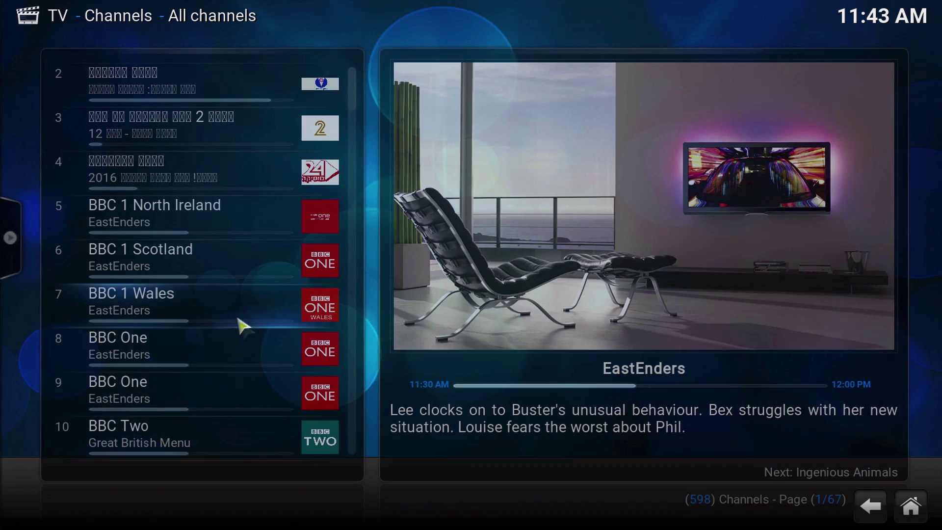
Scroll to channel 17, ITV4, and play Pawn Stars full screen.
scroll(247, 363, down, 5)
scroll(247, 368, down, 10)
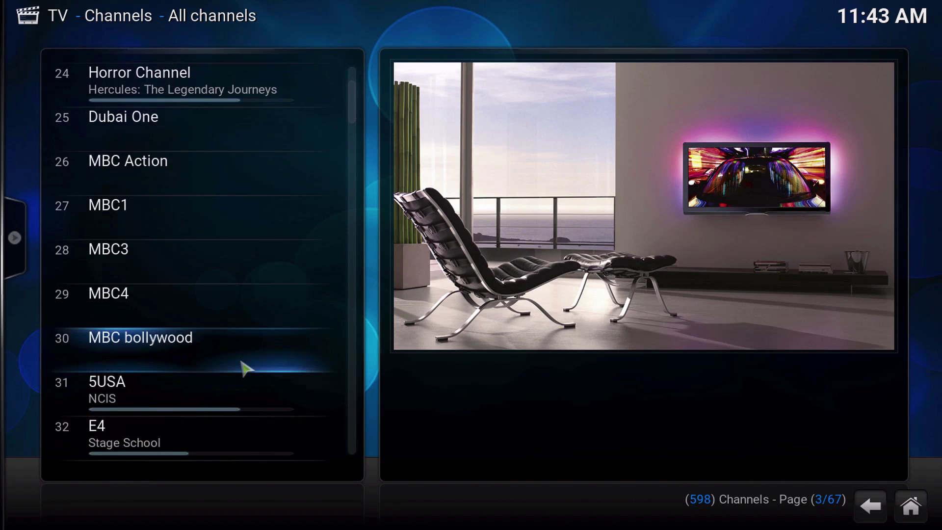
scroll(247, 368, up, 7)
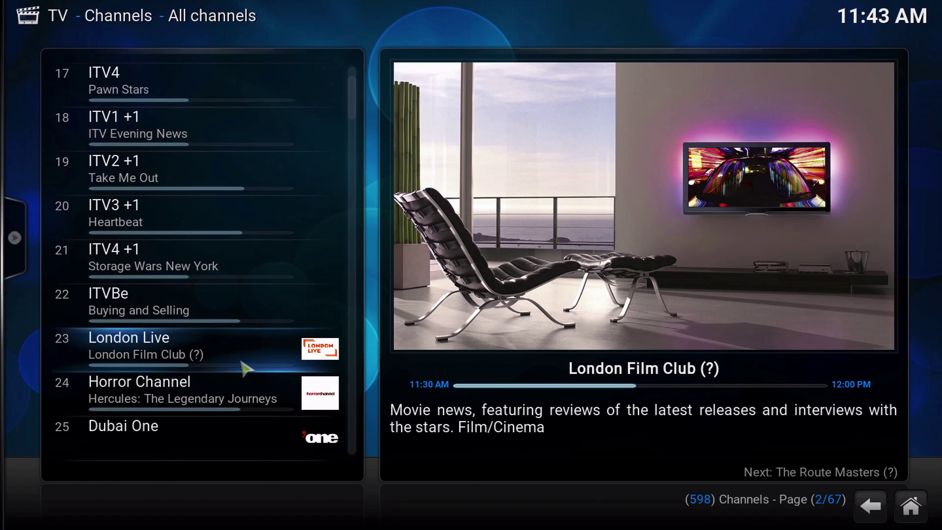
click(227, 82)
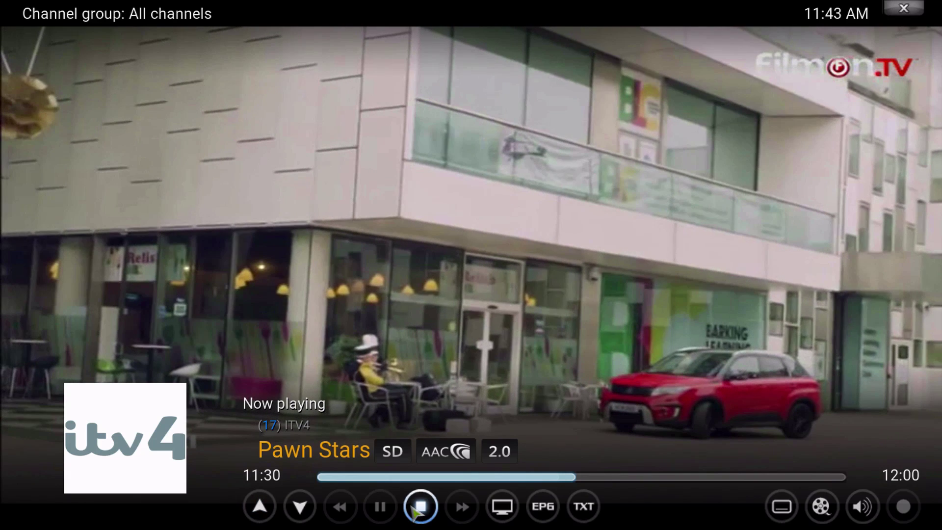
Stop the ITV4 playback to leave the TV channels.
click(418, 508)
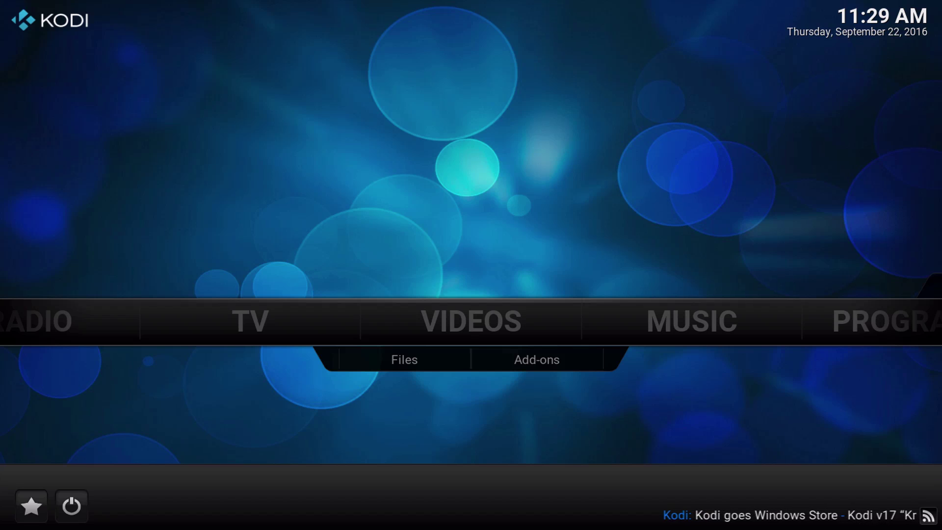
key(Left)
key(Left)
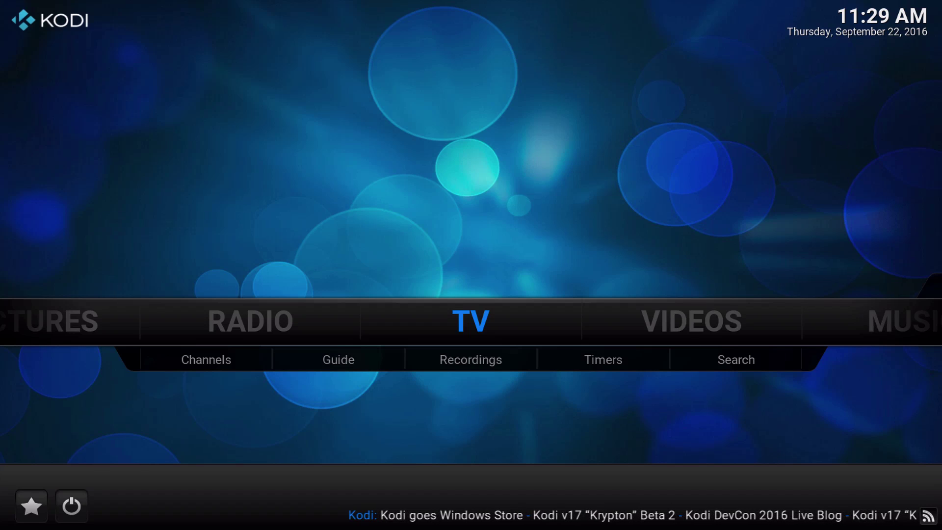
key(Right)
key(Right)
key(Right)
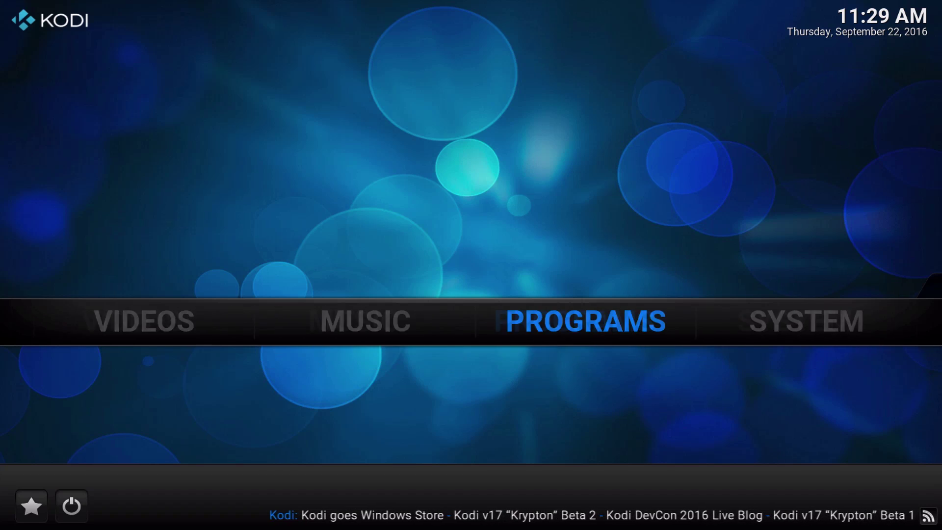
key(Right)
key(Return)
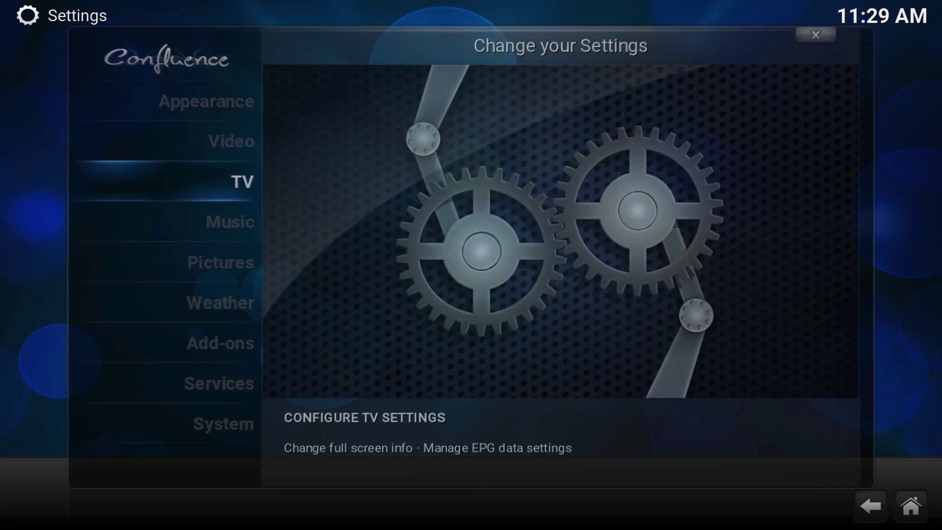
key(Return)
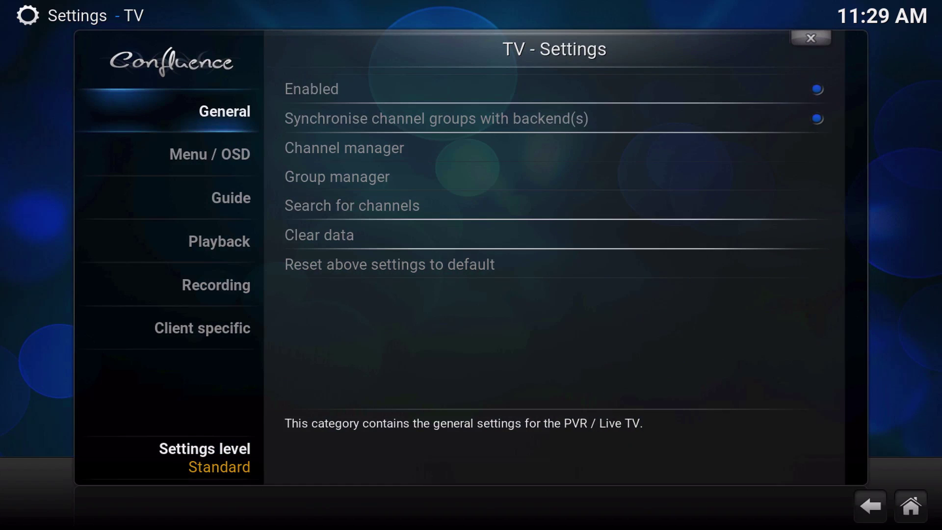
key(Right)
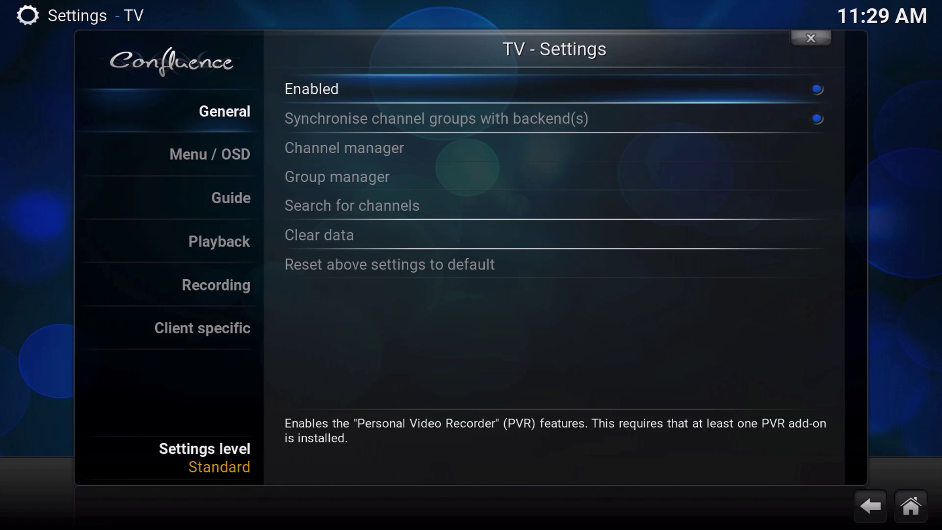
key(Escape)
key(Escape)
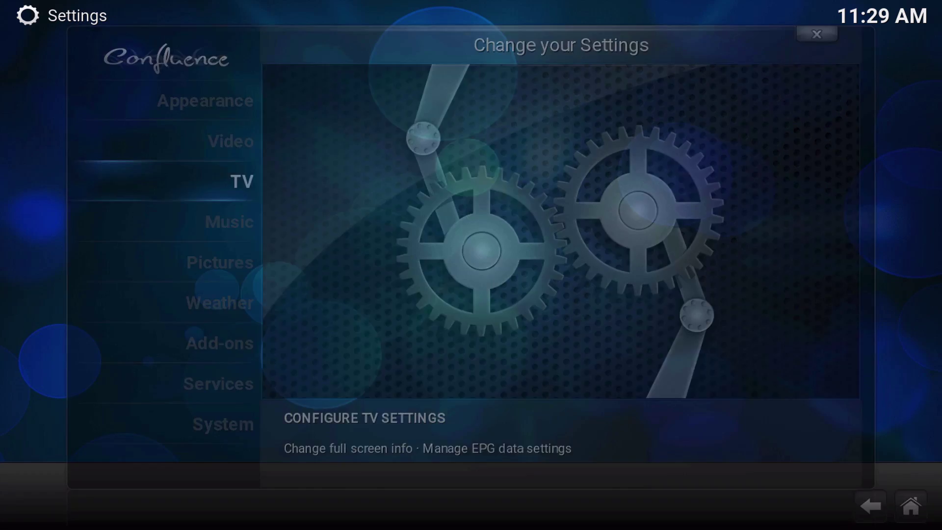
Move home menu focus to Videos and onto its Add-ons option.
key(Left)
key(Left)
key(Left)
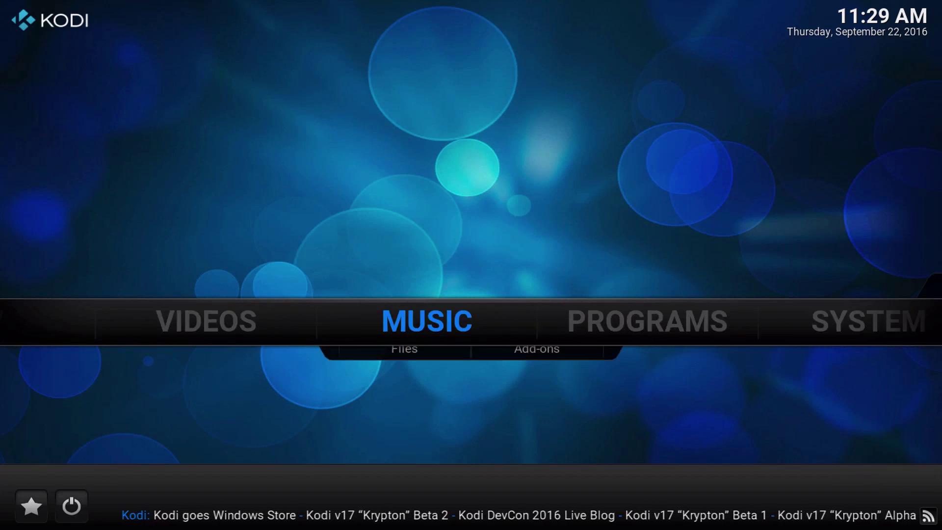
key(Left)
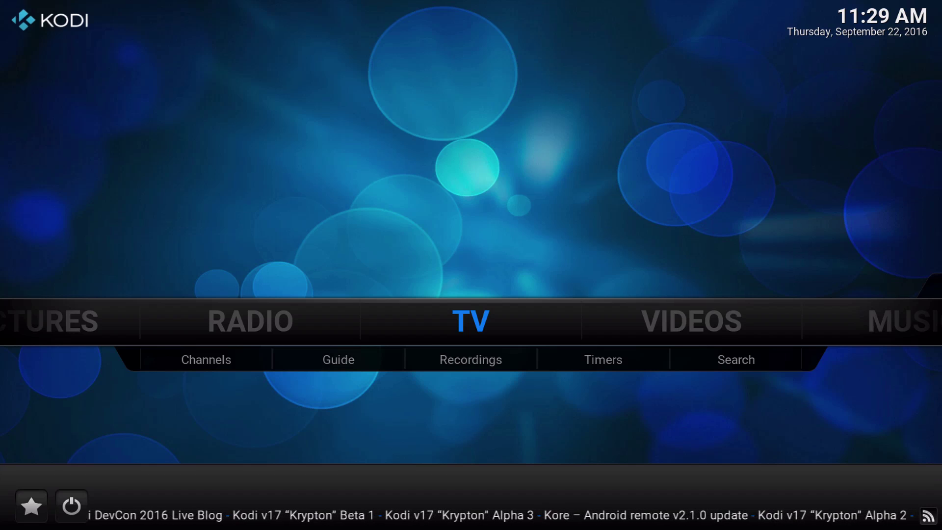
key(Right)
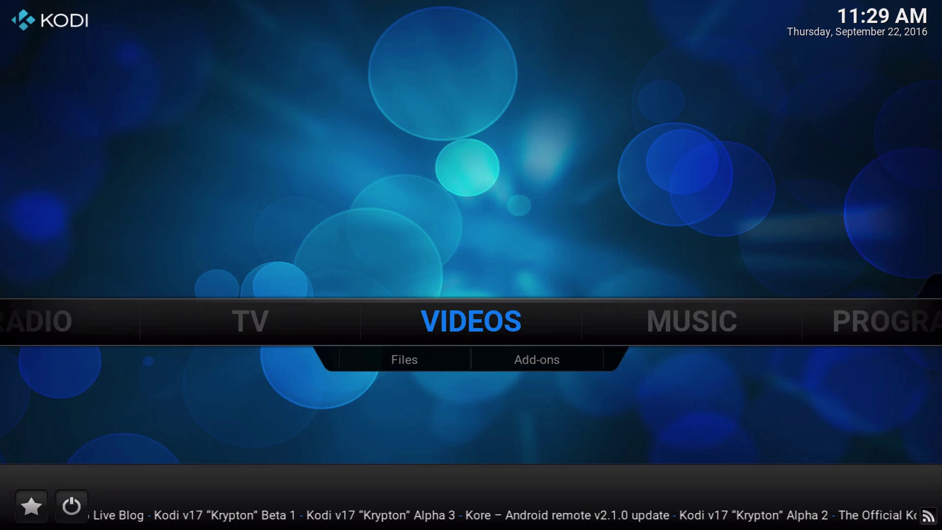
key(Down)
key(Right)
Enter the video add-ons grid and open IsraeLIVE's Add-on settings from its context menu.
key(Return)
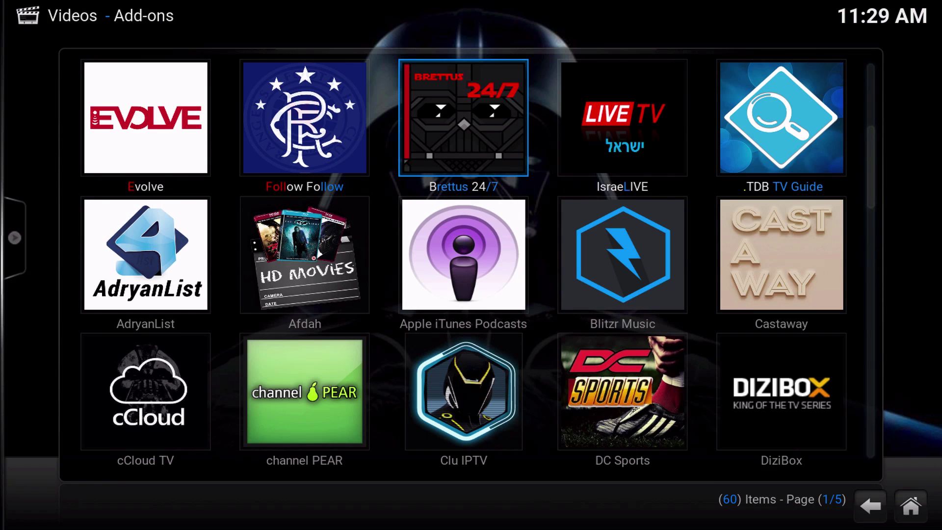
key(Right)
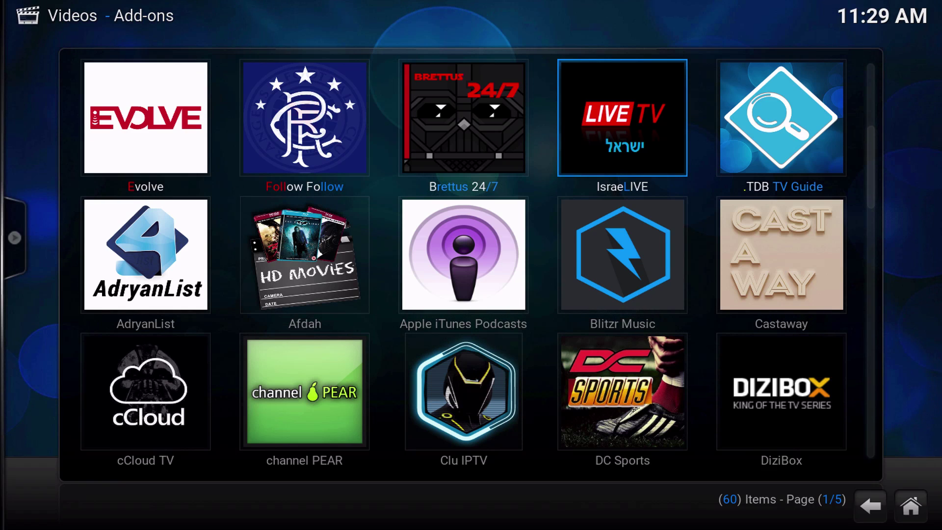
key(c)
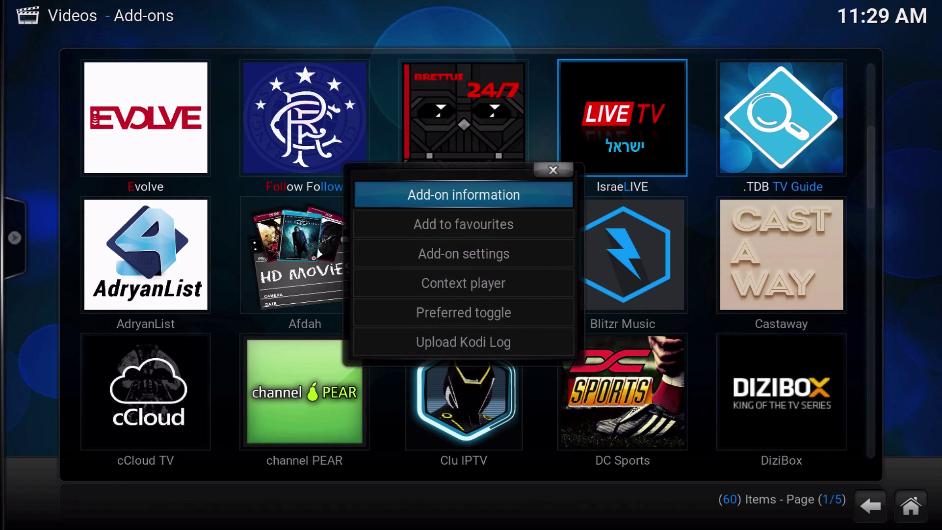
key(Down)
key(Down)
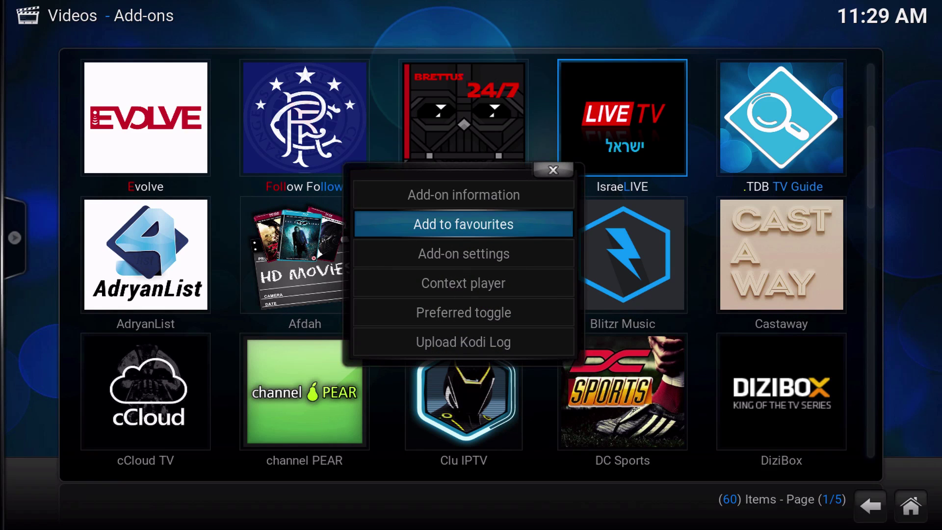
key(Return)
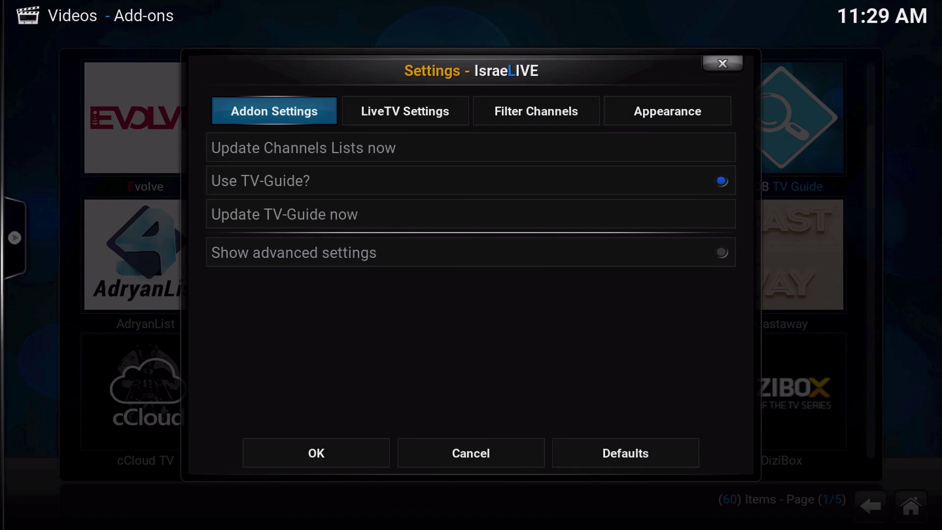
Highlight Update Channels Lists now, then go to LiveTV Settings' Enable Live TV option.
key(Down)
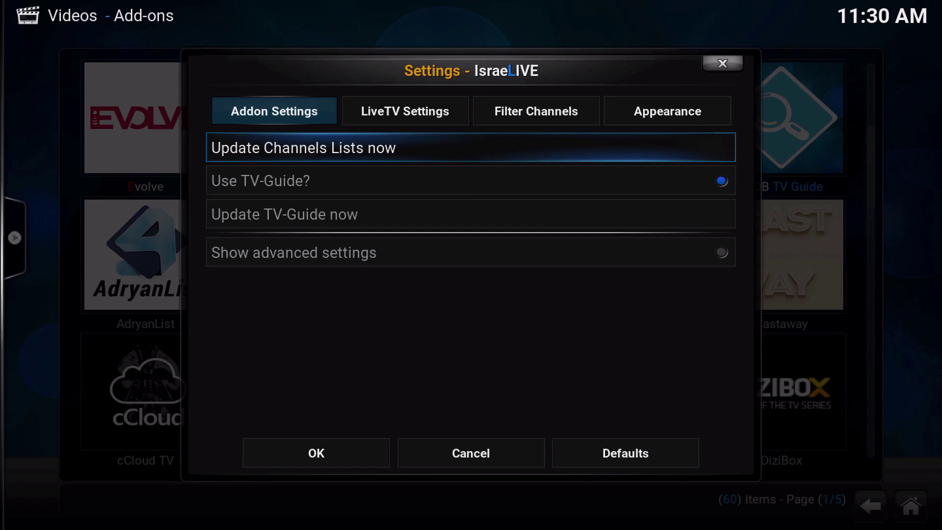
key(Up)
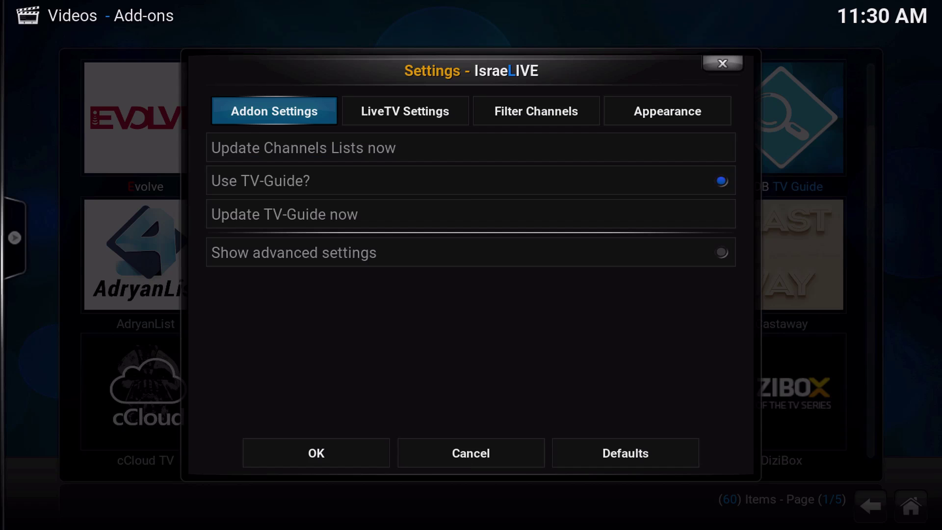
key(Right)
key(Down)
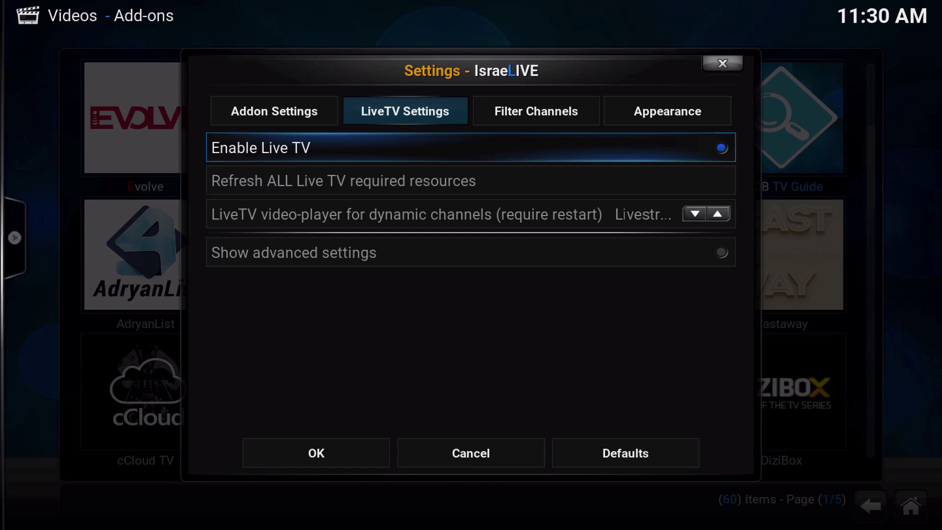
Highlight Refresh ALL Live TV required resources, step to Filter Channels, then close IsraeLIVE settings.
key(Down)
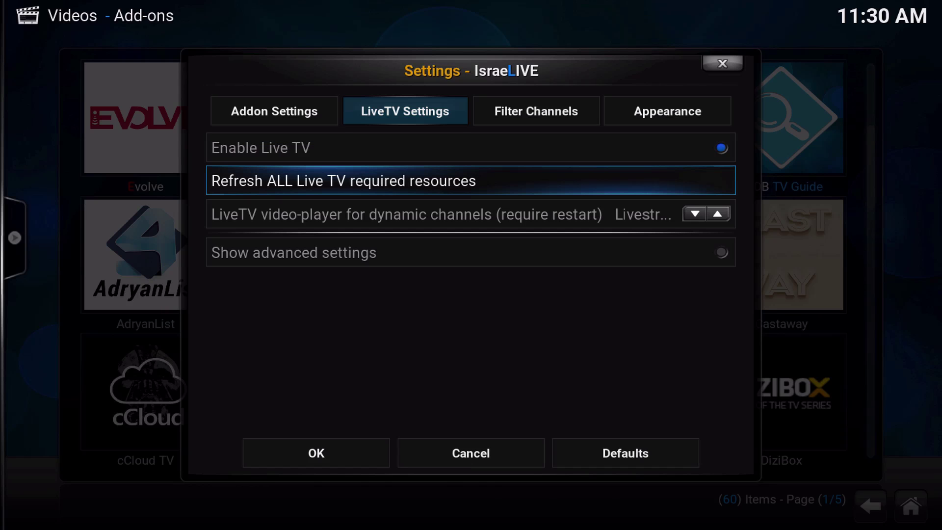
key(Up)
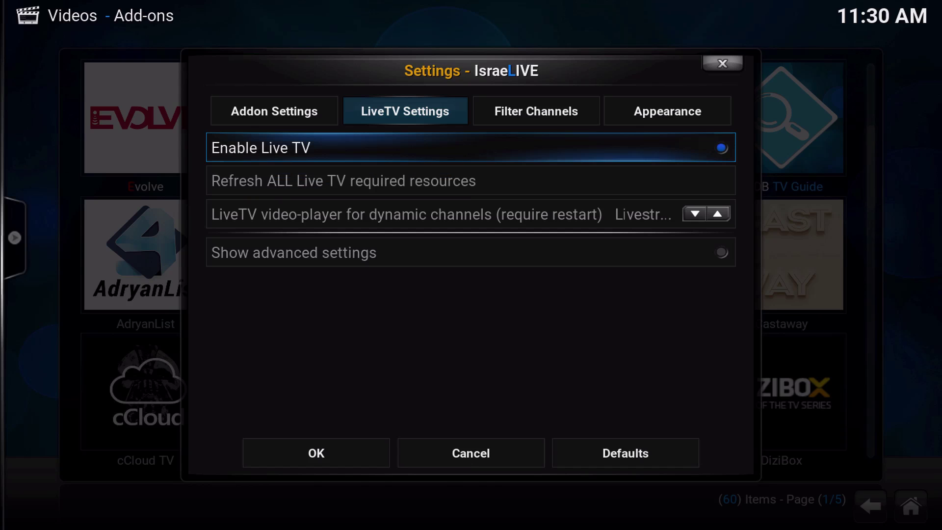
key(Up)
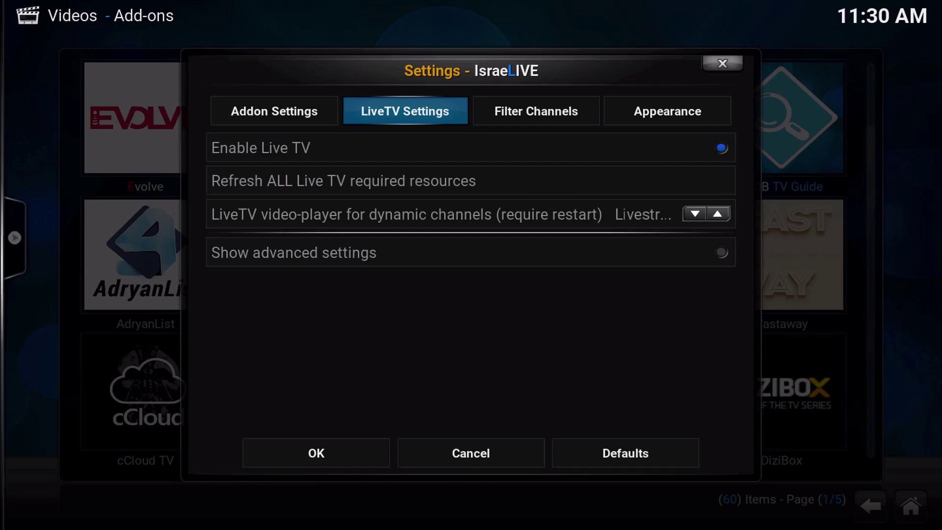
key(Right)
key(Right)
key(Right)
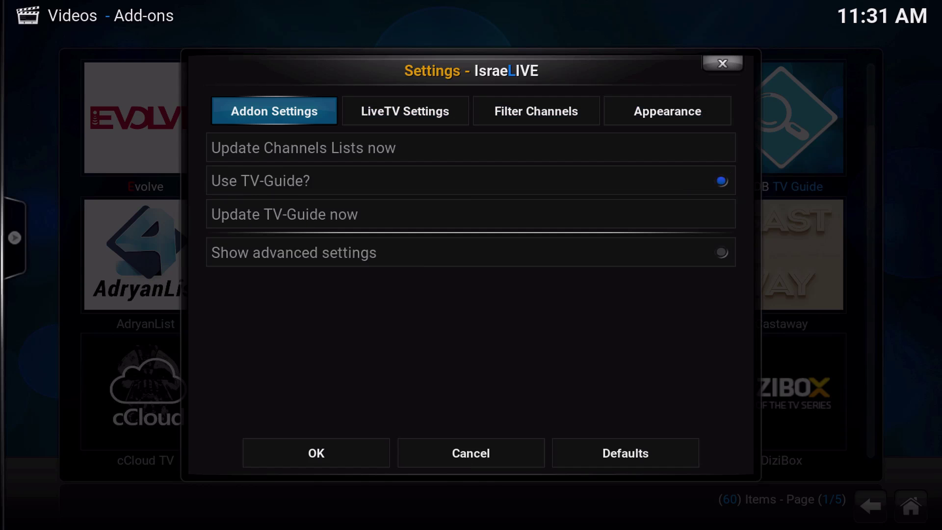
key(Escape)
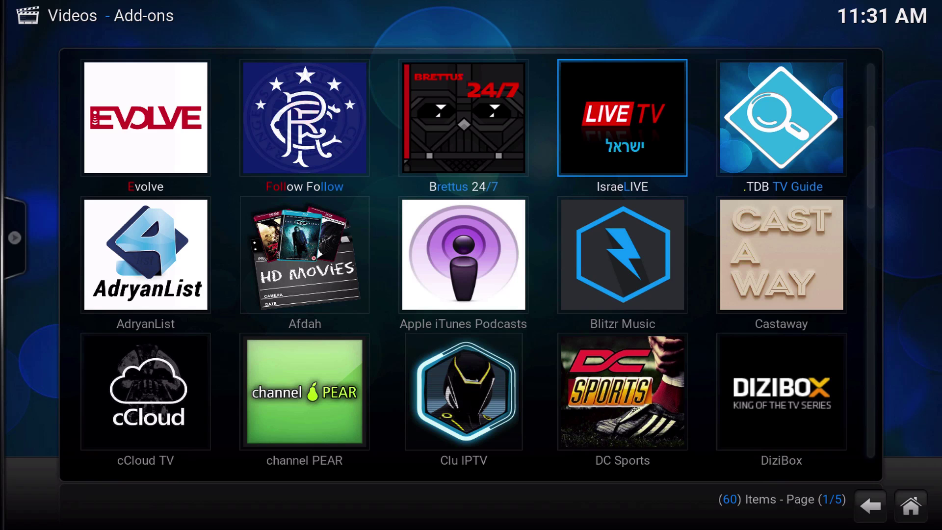
Open USTVnow Plus from the last add-ons page and select its Live TV section.
key(Up)
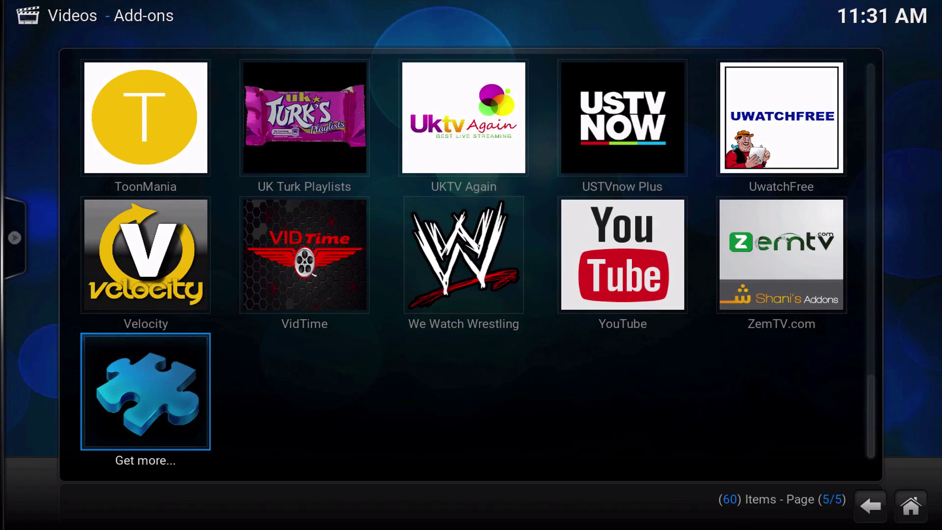
key(Up)
key(Up)
key(Right)
key(Right)
key(Right)
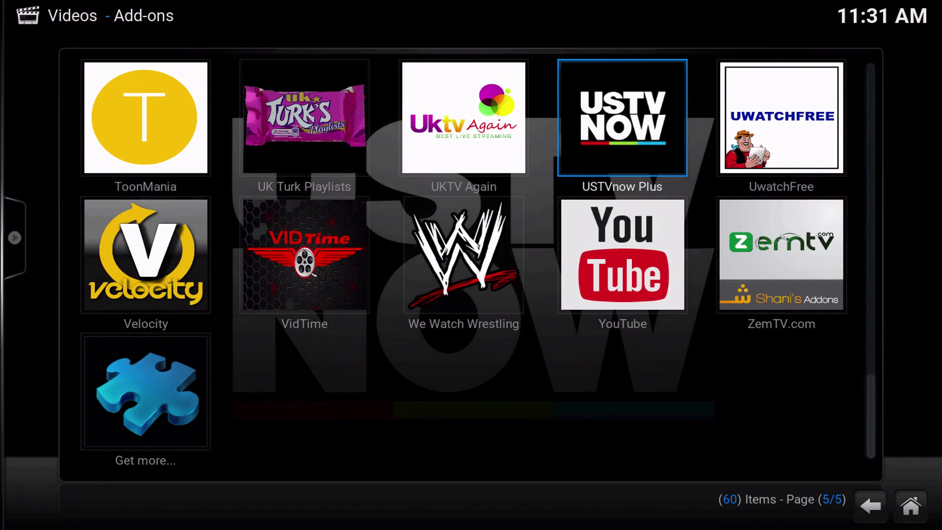
key(Return)
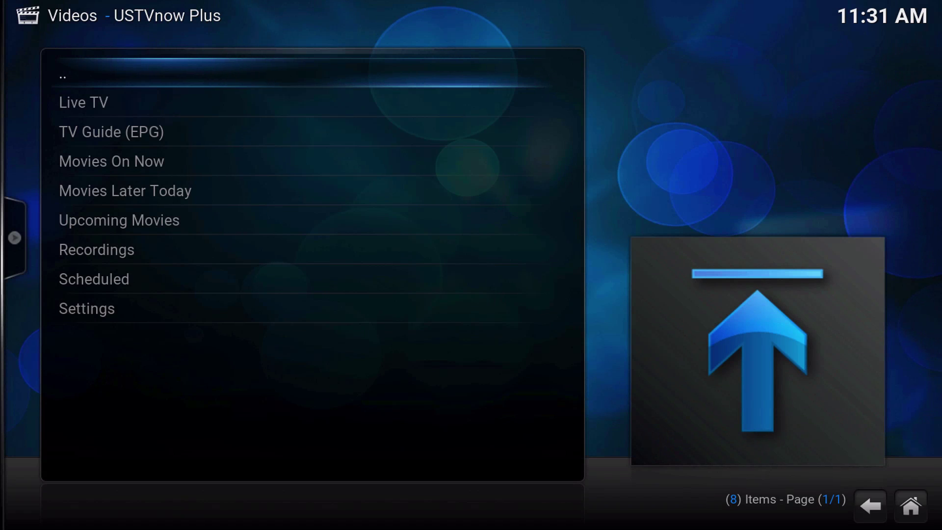
key(Down)
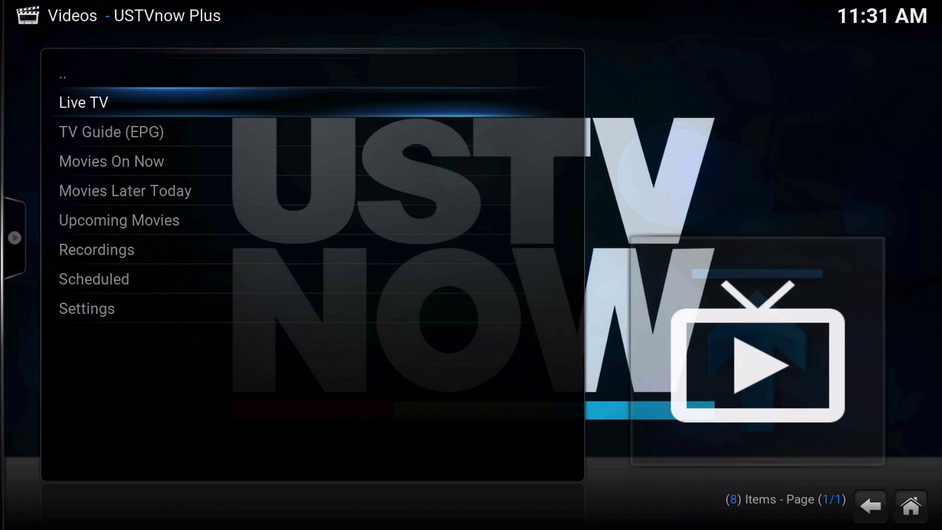
key(Return)
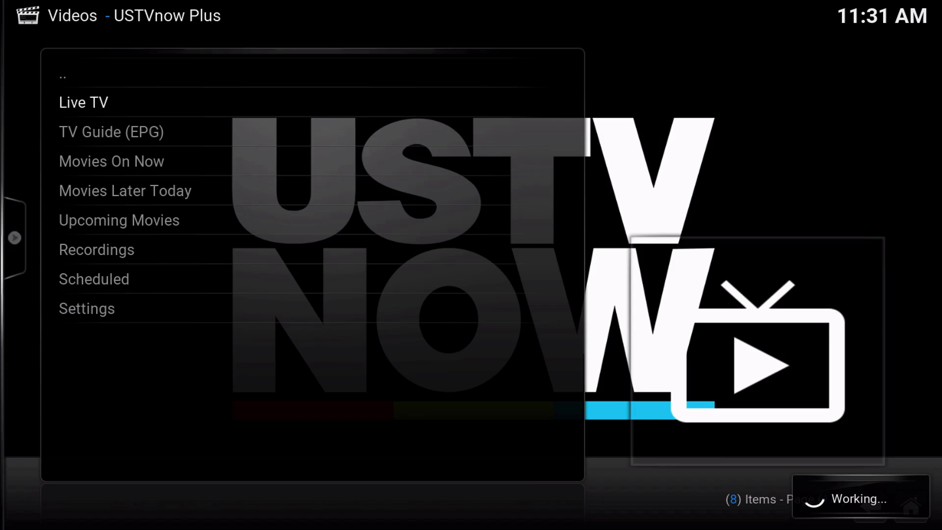
key(Down)
key(Down)
key(Down)
key(Down)
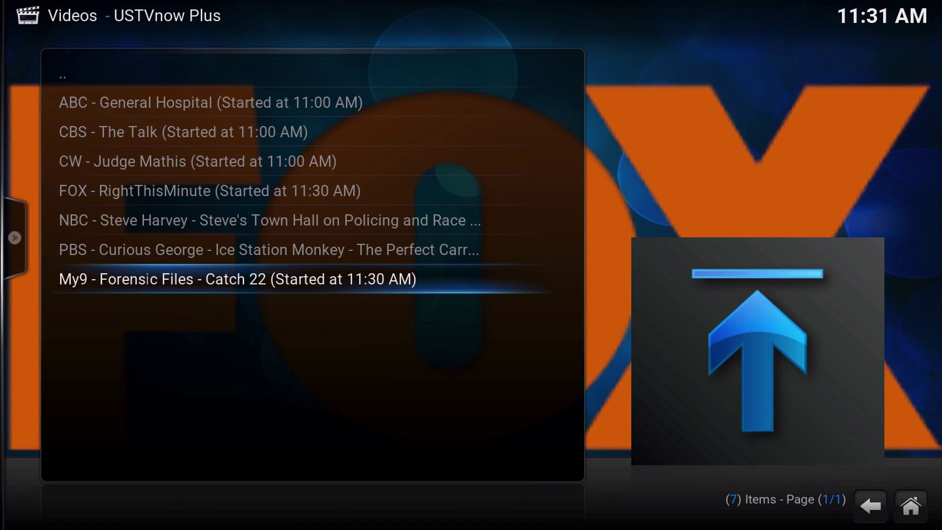
key(Up)
key(Up)
key(Up)
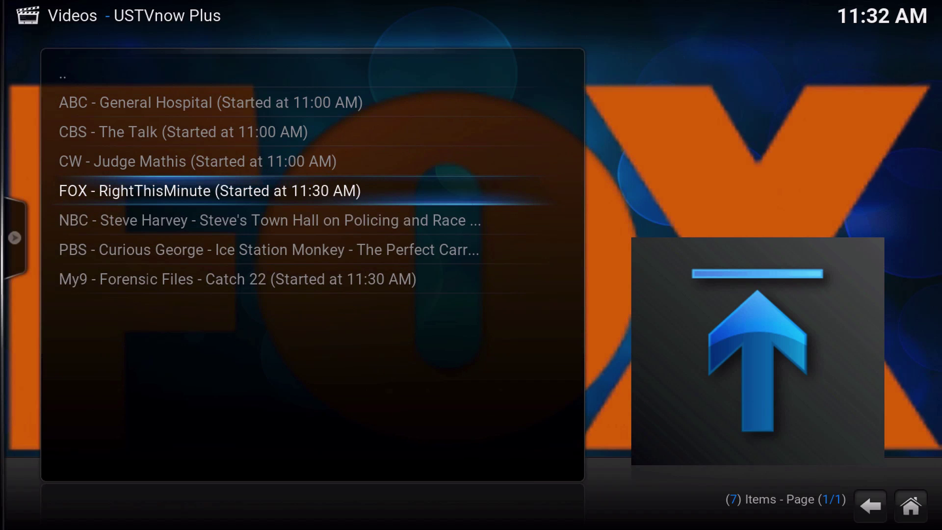
key(Up)
key(Up)
key(Up)
key(Up)
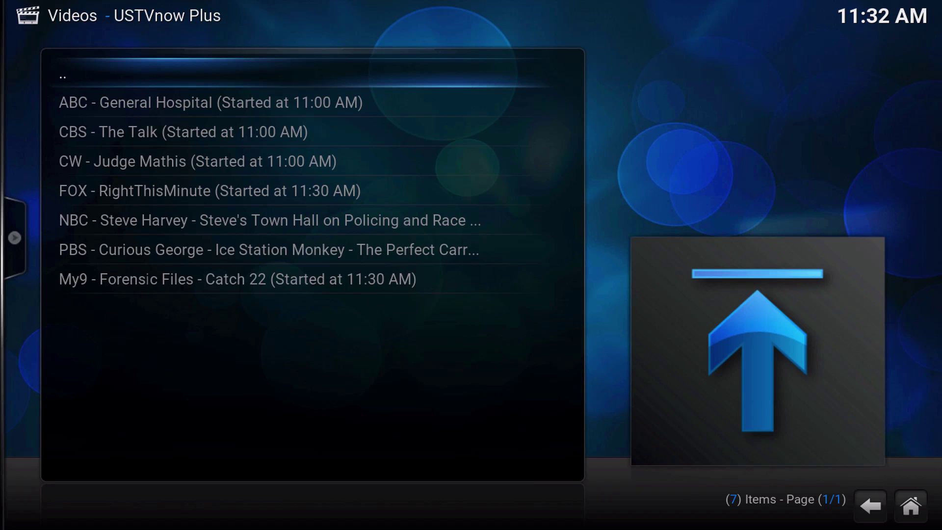
key(Return)
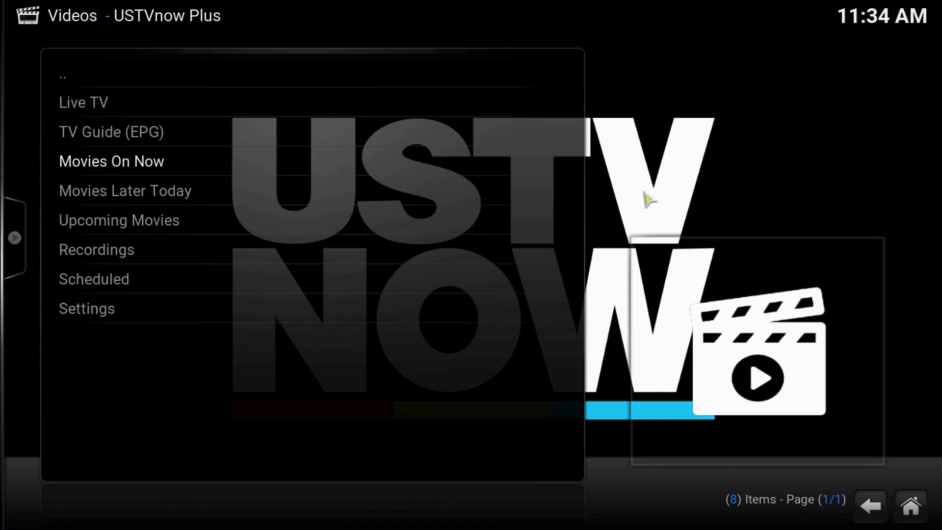
Exit the USTVnow Plus add-on back to the Kodi Home screen's Videos section.
key(Escape)
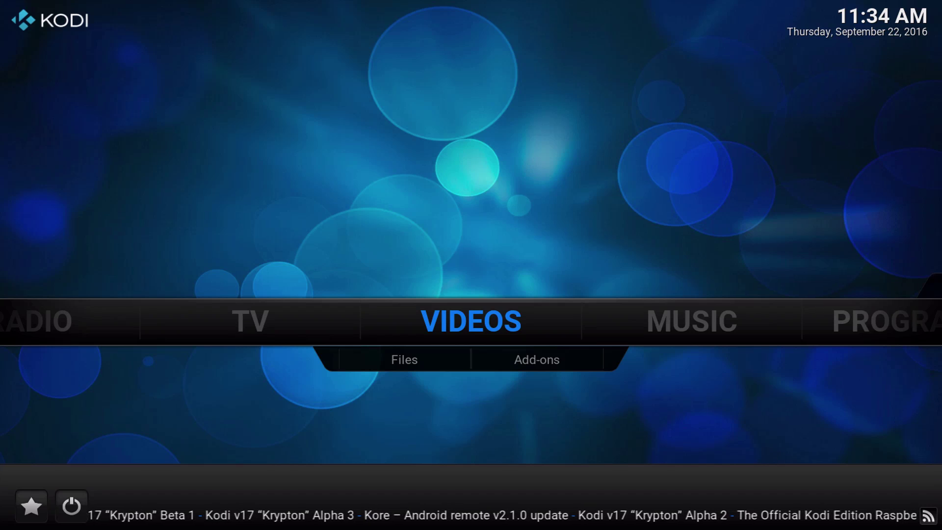